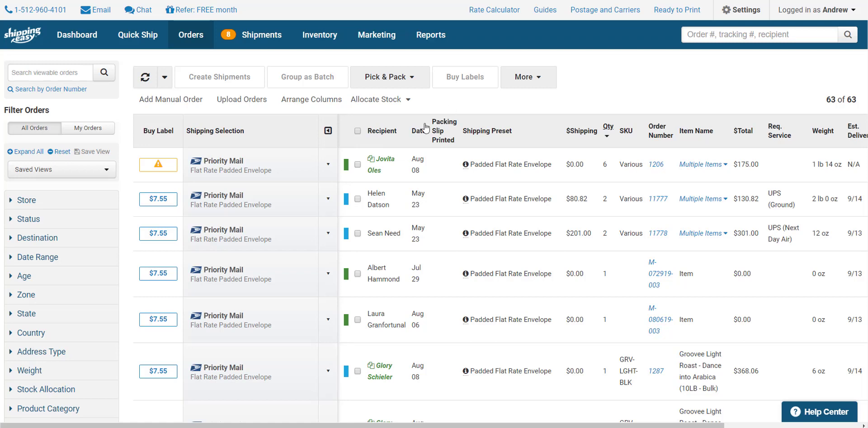
# Review the second order's shipping preset choices and close them without changing anything
pyautogui.moveTo(173, 173)
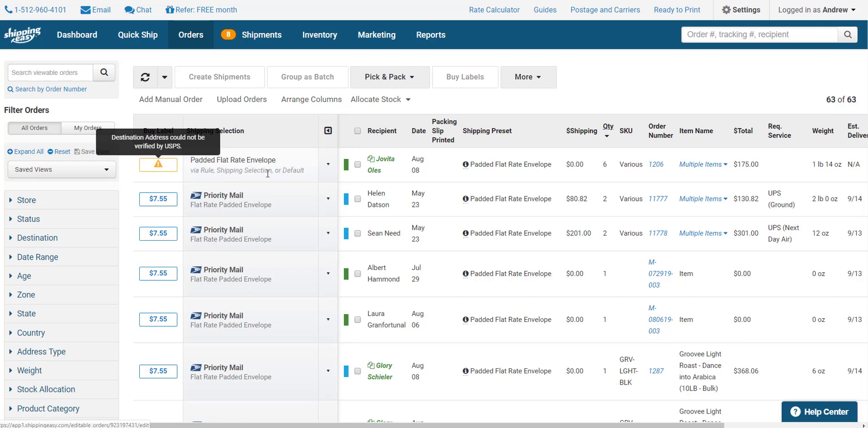
pyautogui.click(328, 199)
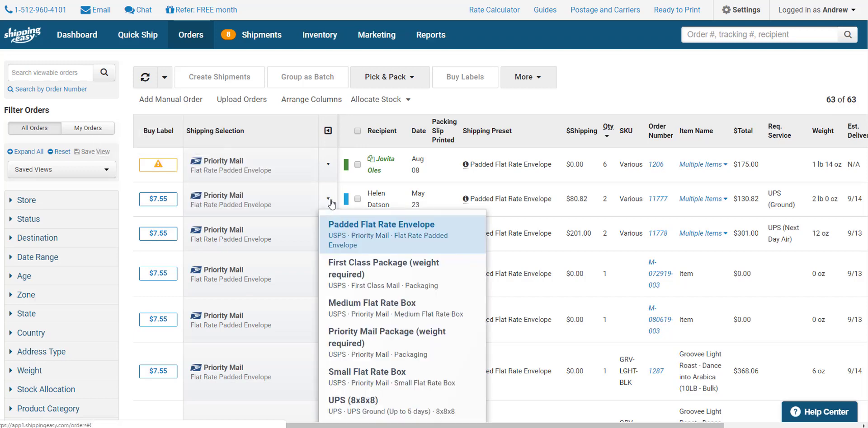
pyautogui.scroll(-2, 331, 205)
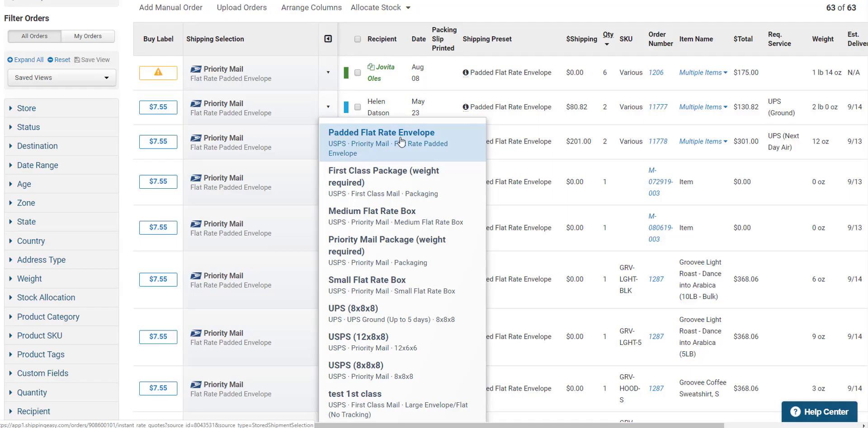
pyautogui.click(329, 107)
pyautogui.scroll(2, 362, 172)
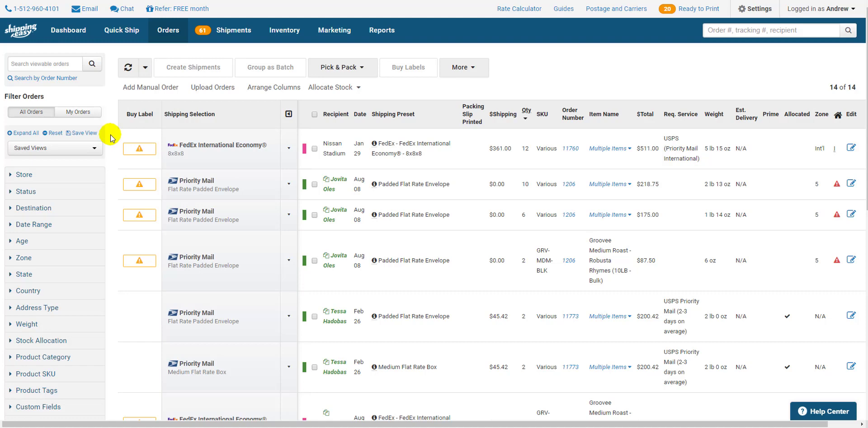
# Filter the orders list to only orders with a rate quote
pyautogui.scroll(-6, 109, 154)
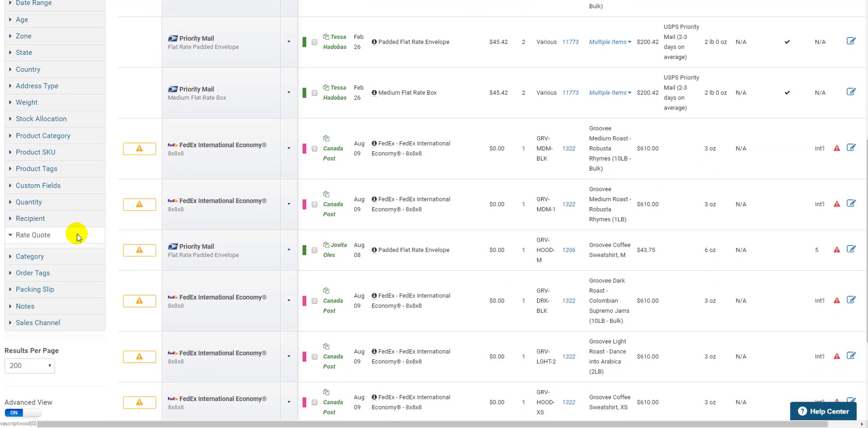
pyautogui.click(34, 182)
pyautogui.click(40, 230)
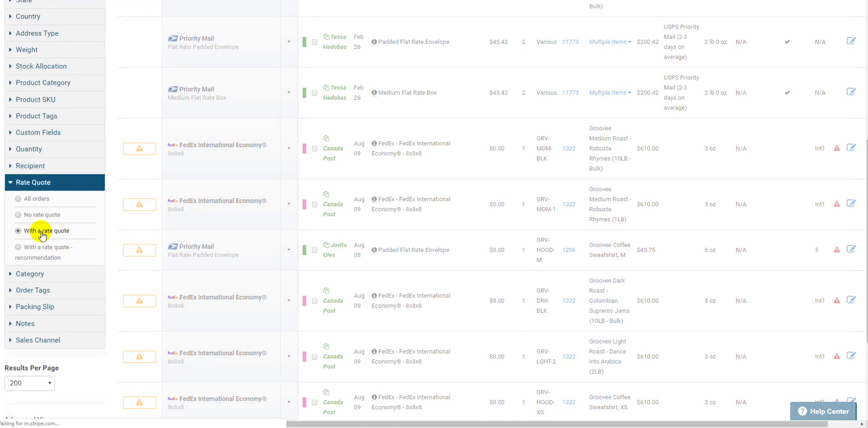
pyautogui.scroll(6, 133, 221)
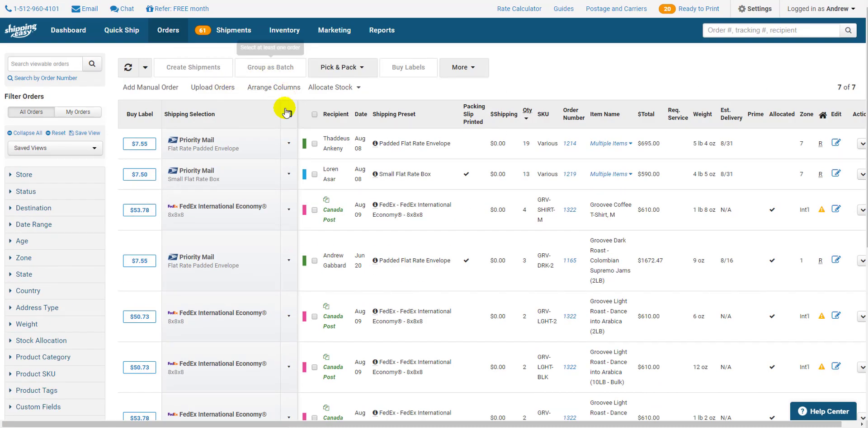
# Buy labels with packing slips for all 7 filtered orders
pyautogui.click(314, 114)
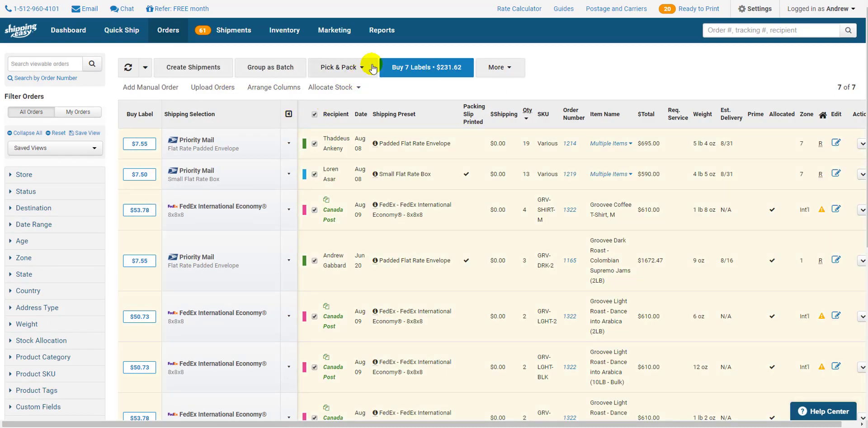
pyautogui.click(420, 72)
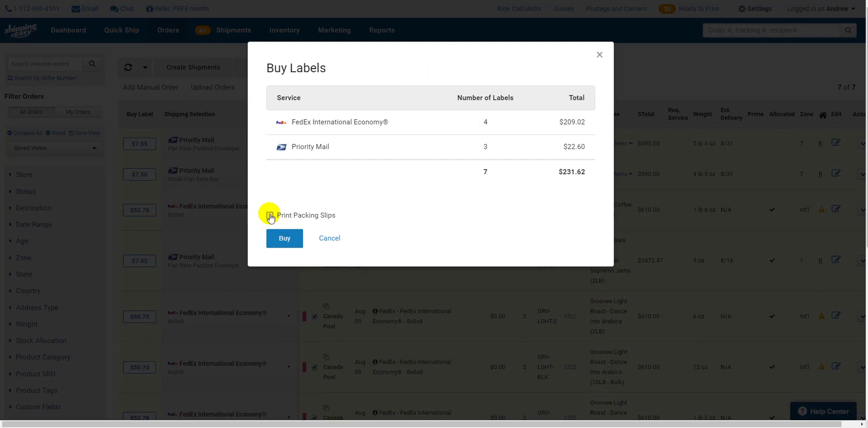
pyautogui.click(269, 215)
pyautogui.click(279, 239)
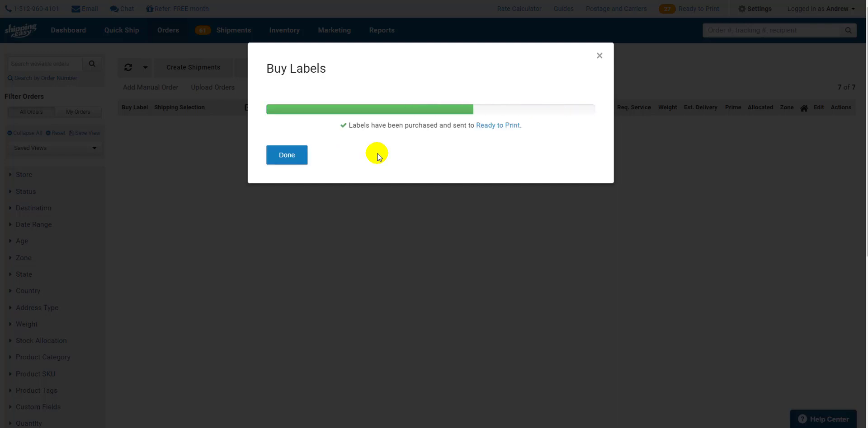
pyautogui.click(287, 156)
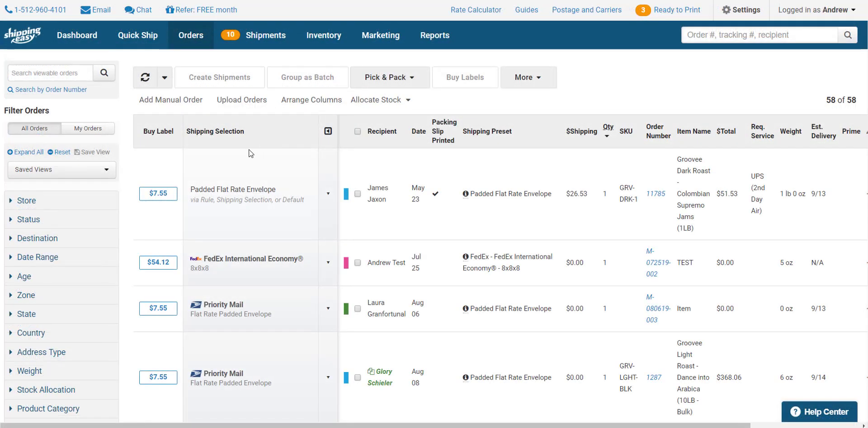
# Buy single labels for orders #11785, #M-072519-002 and #M-080619-003
pyautogui.click(154, 195)
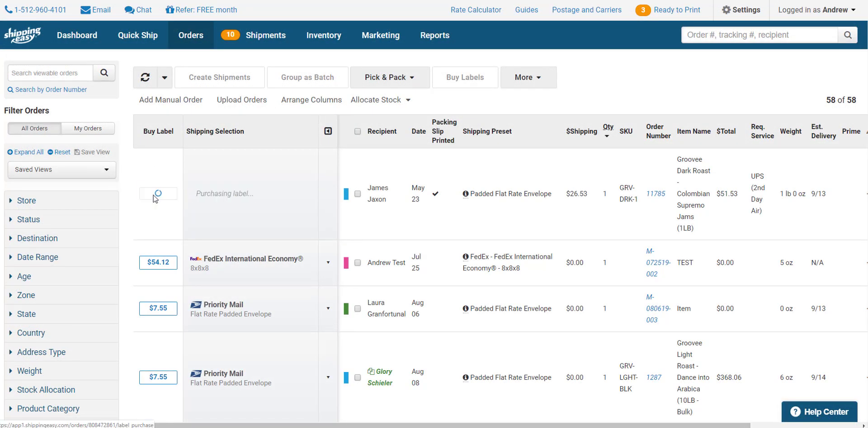
pyautogui.click(148, 269)
pyautogui.click(151, 310)
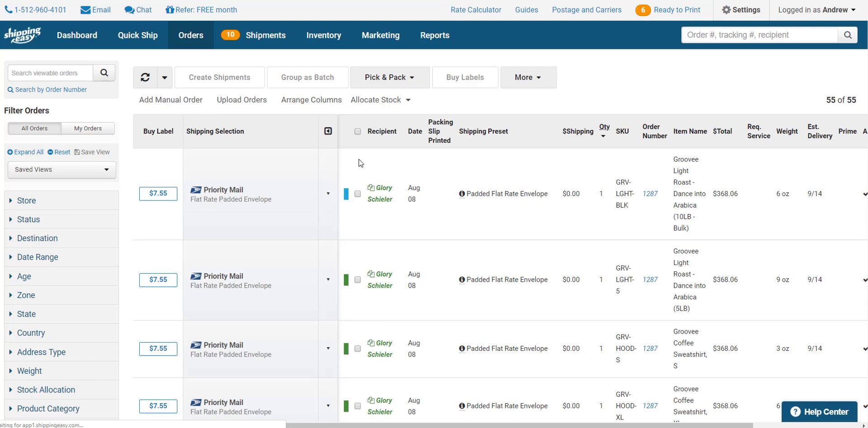
# Make GRV-LGHT-BLK a shipment and batch the GRV-LGHT-5, GRV-HOOD-S and GRV-HOOD-XL orders
pyautogui.click(357, 195)
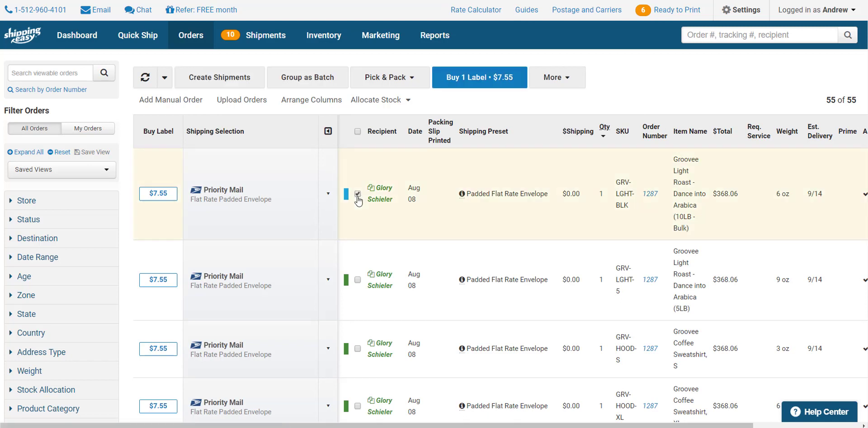
pyautogui.click(233, 86)
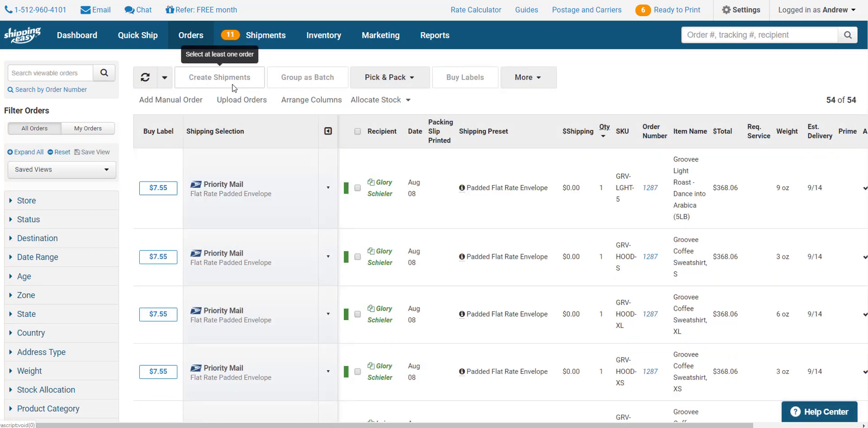
pyautogui.click(357, 189)
pyautogui.click(357, 257)
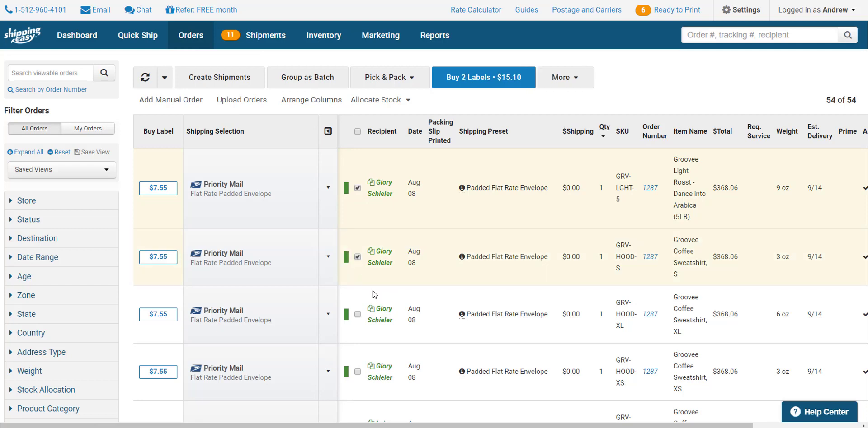
pyautogui.click(357, 315)
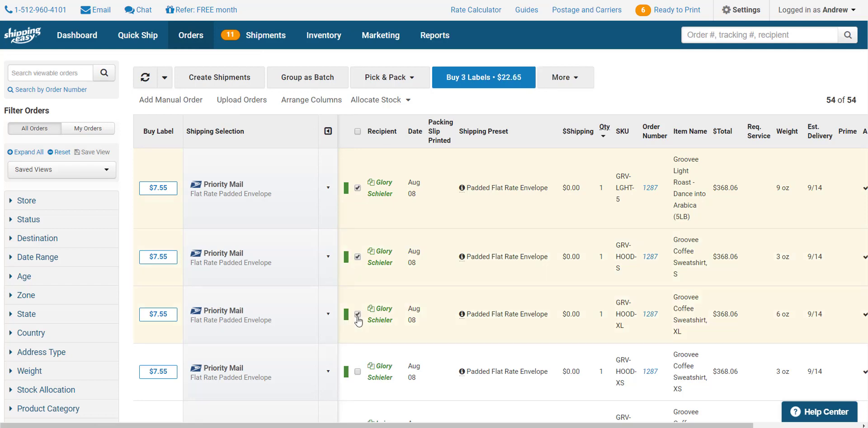
pyautogui.click(290, 81)
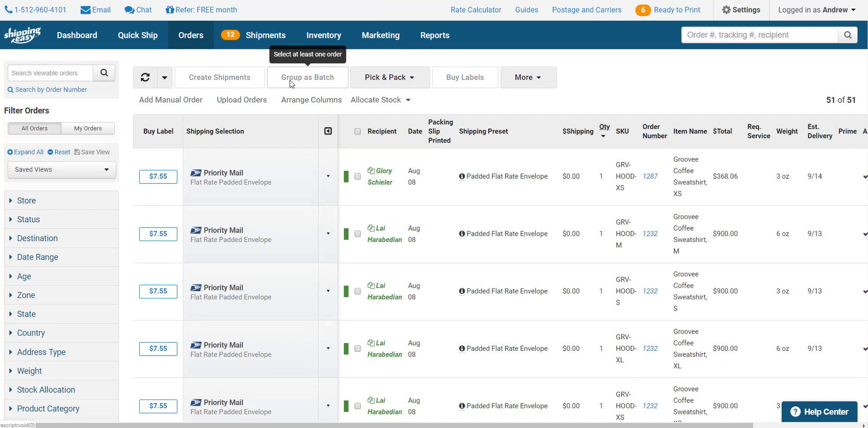
# On Ready to Ship, collapse the Domestic Batch and load order 1023's shipment
pyautogui.moveTo(264, 38)
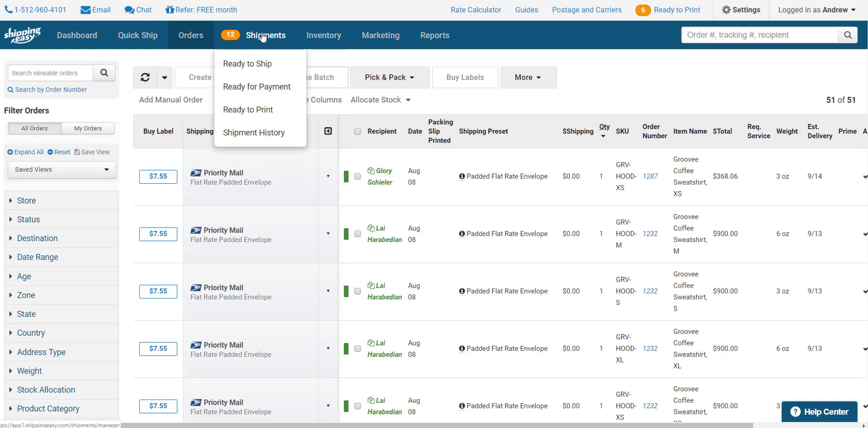
pyautogui.click(258, 68)
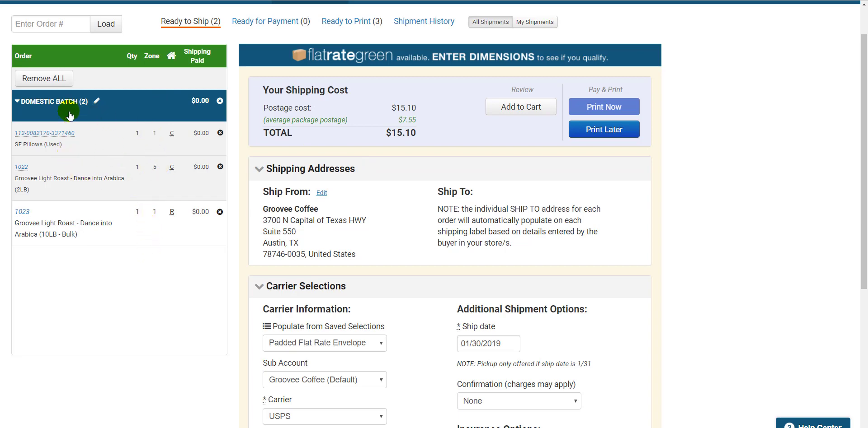
pyautogui.click(17, 102)
pyautogui.click(110, 150)
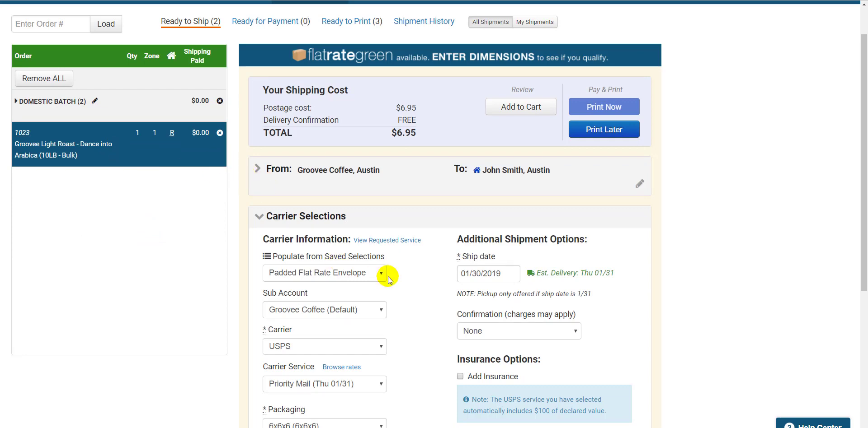
# Keep USPS, Priority Mail and 6x6x6 packaging as order 1023's selections
pyautogui.scroll(-4, 378, 236)
pyautogui.click(319, 167)
pyautogui.click(319, 168)
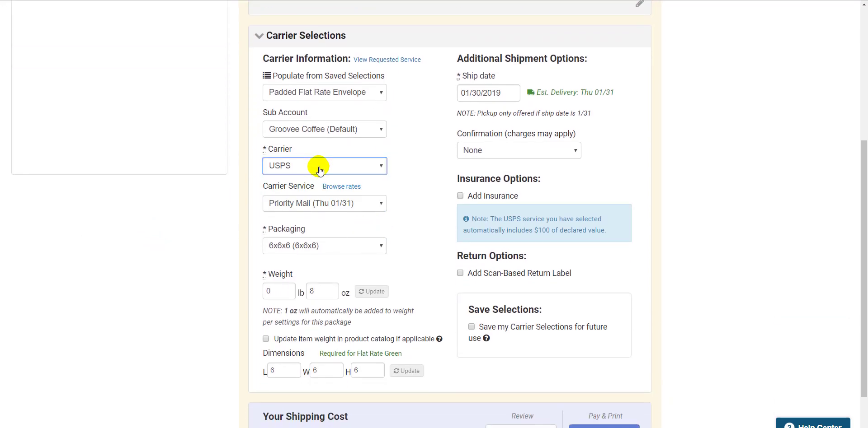
pyautogui.click(316, 203)
pyautogui.click(314, 240)
pyautogui.click(312, 246)
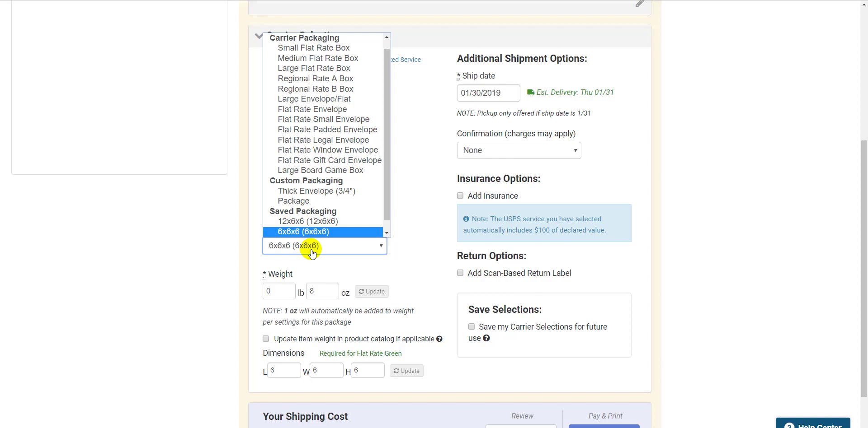
pyautogui.click(311, 252)
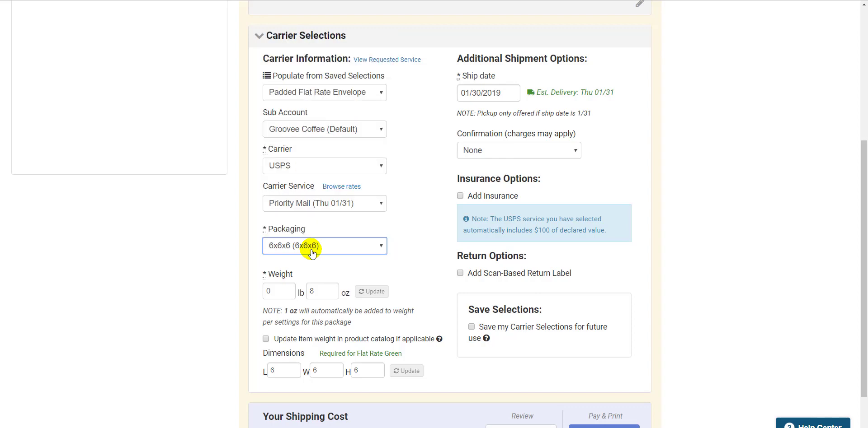
# Start saving the carrier selections for reuse, then cancel
pyautogui.click(472, 328)
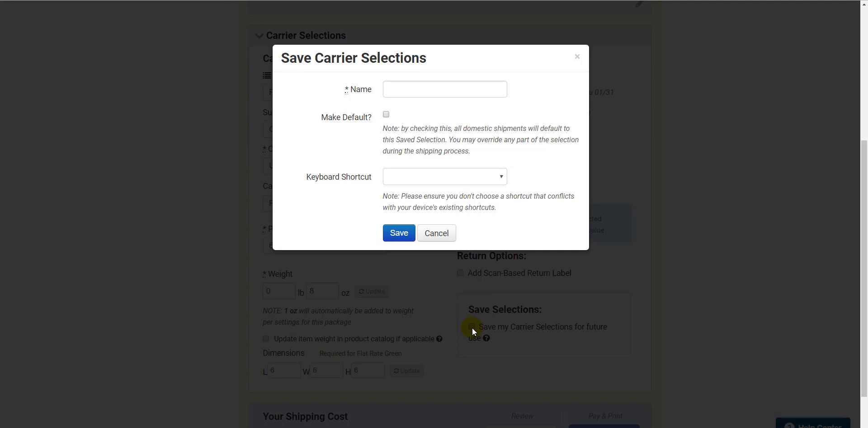
pyautogui.click(444, 84)
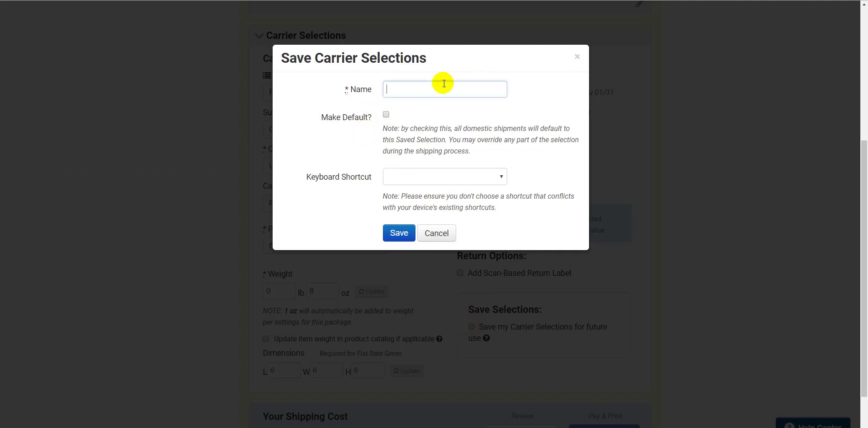
pyautogui.click(436, 234)
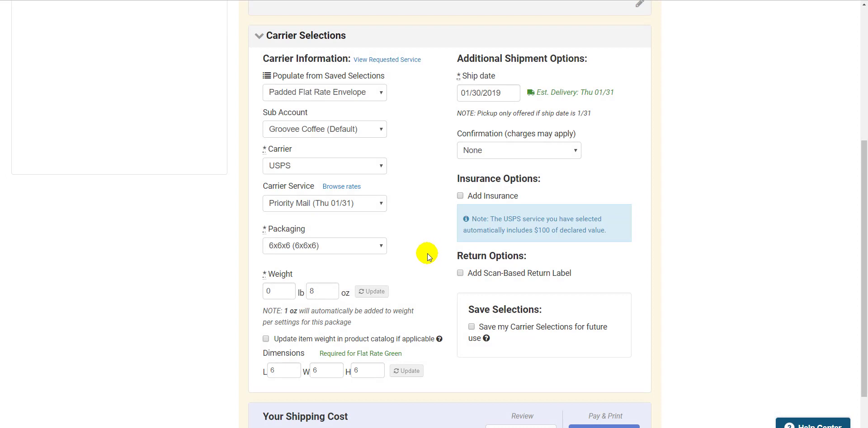
# Show the Quick Ship: Saved Selections settings with the saved USPS and UPS presets
pyautogui.scroll(3, 428, 253)
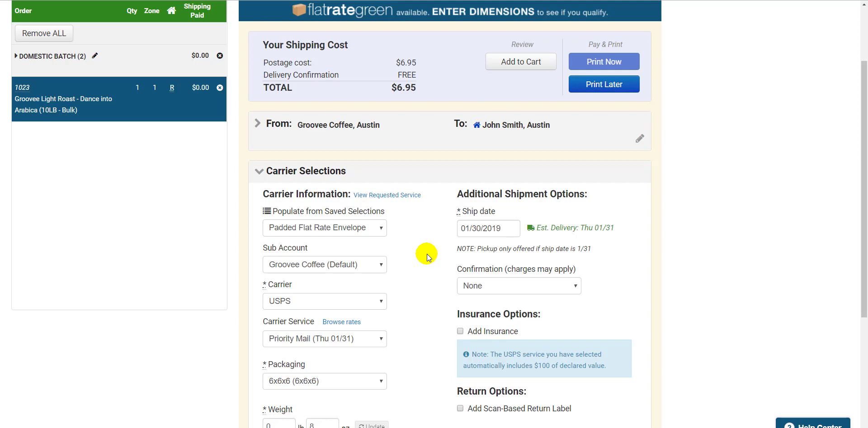
pyautogui.scroll(2, 428, 253)
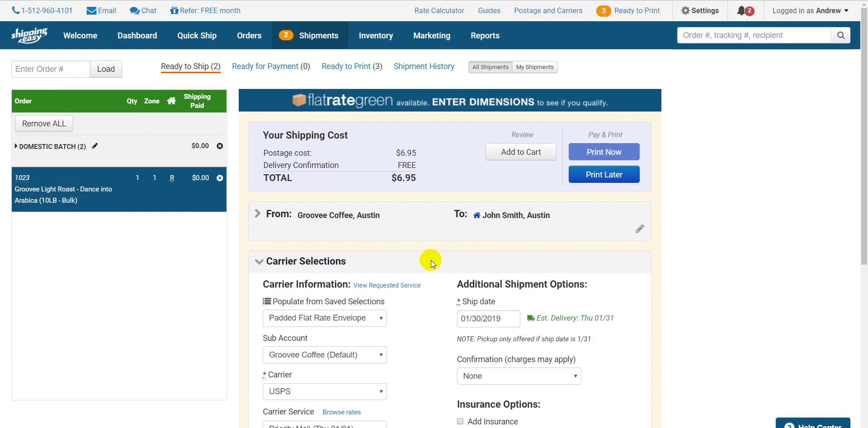
pyautogui.click(709, 13)
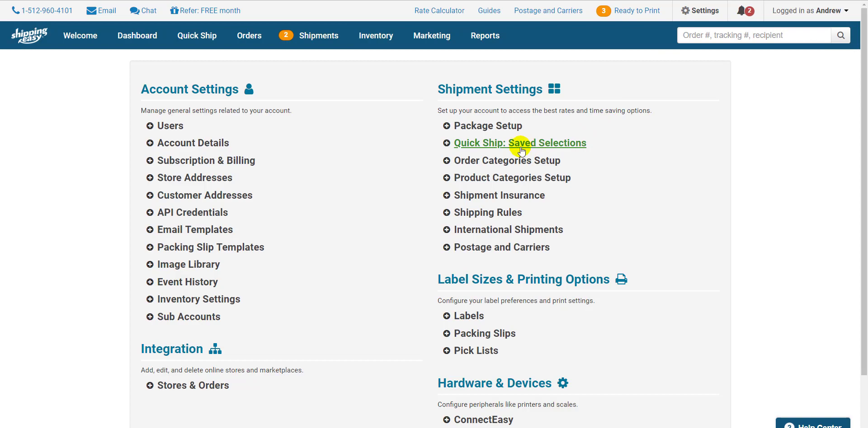
pyautogui.click(521, 144)
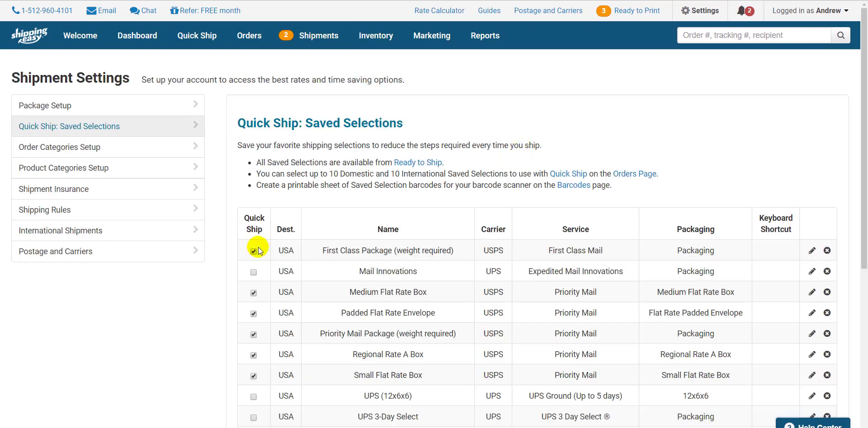
pyautogui.scroll(-3, 253, 289)
pyautogui.scroll(3, 251, 298)
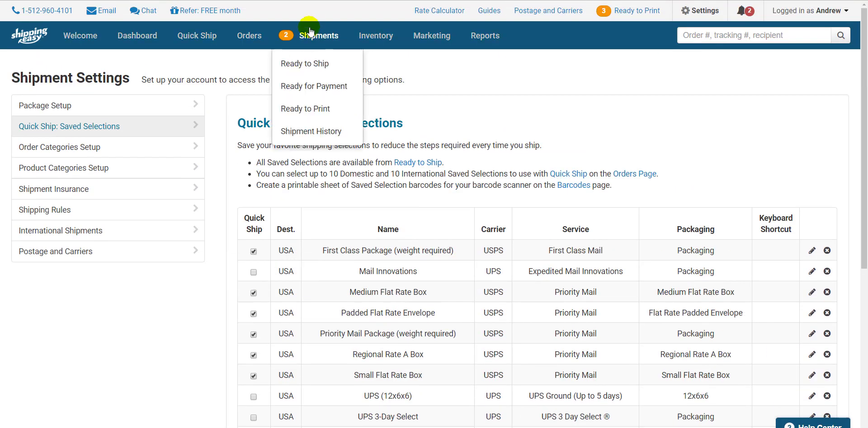
# Back on Ready to Ship, check the ship date calendar and keep 01/30/2019
pyautogui.click(304, 64)
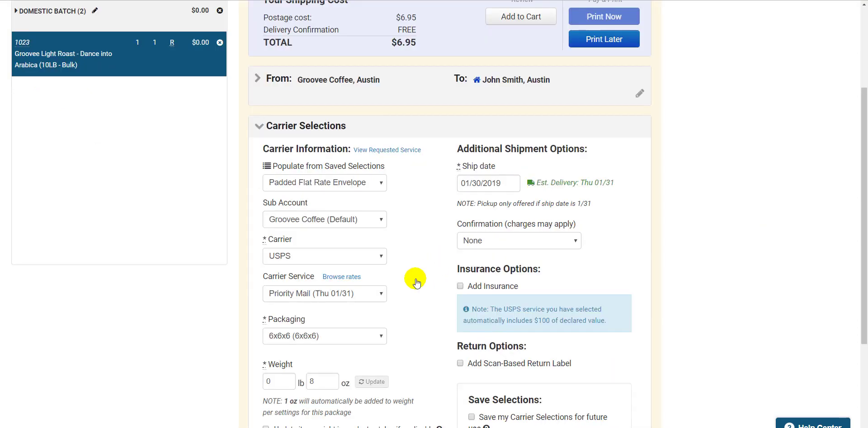
pyautogui.scroll(-1, 326, 383)
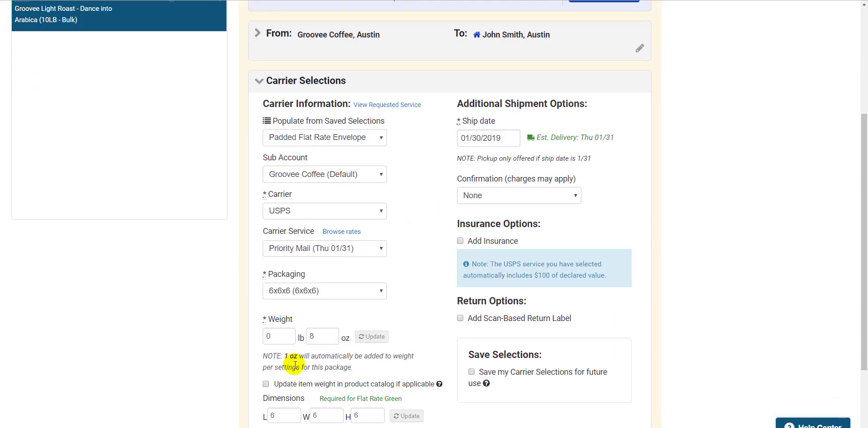
pyautogui.click(477, 137)
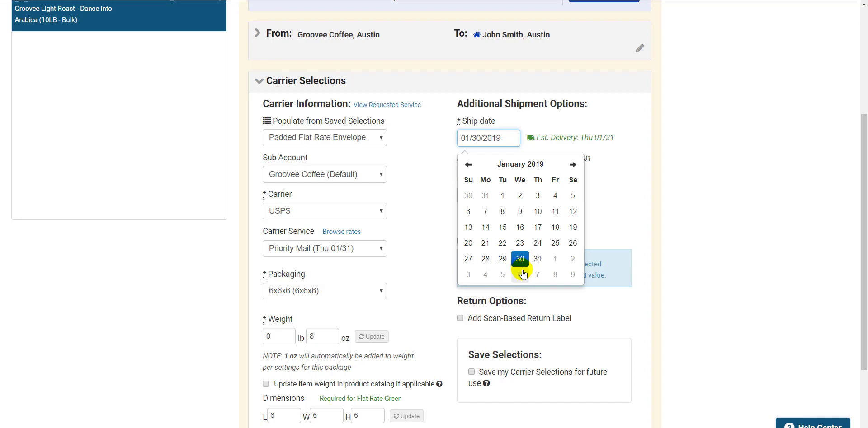
pyautogui.click(442, 153)
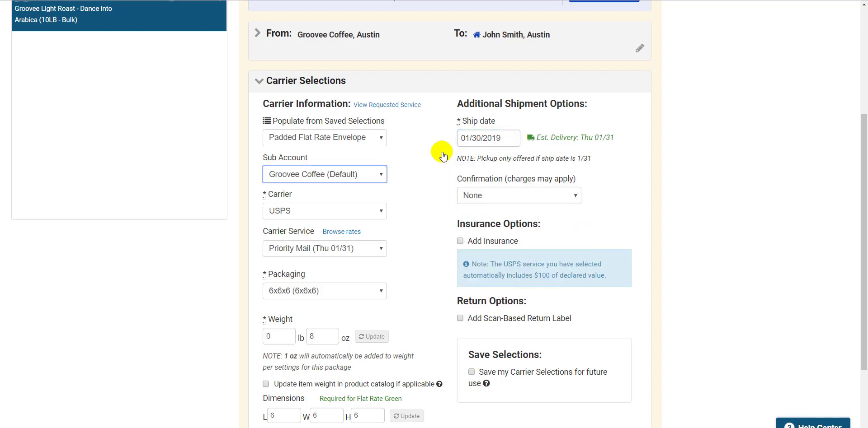
# Keep delivery confirmation at None and leave insurance off after toggling it
pyautogui.click(481, 197)
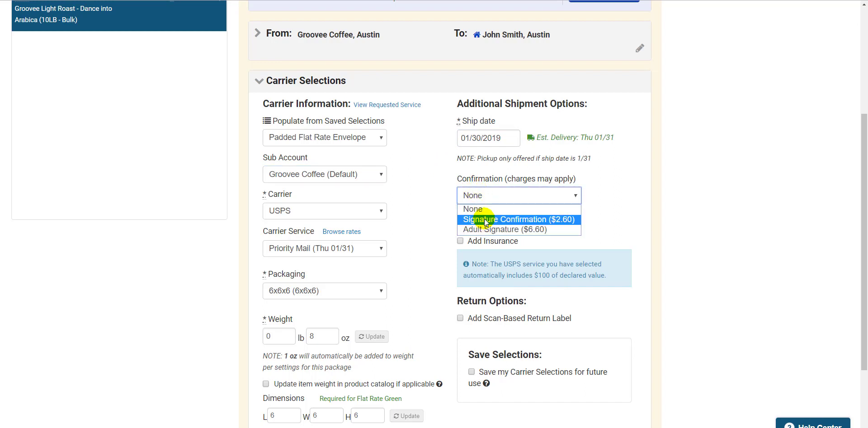
pyautogui.click(451, 226)
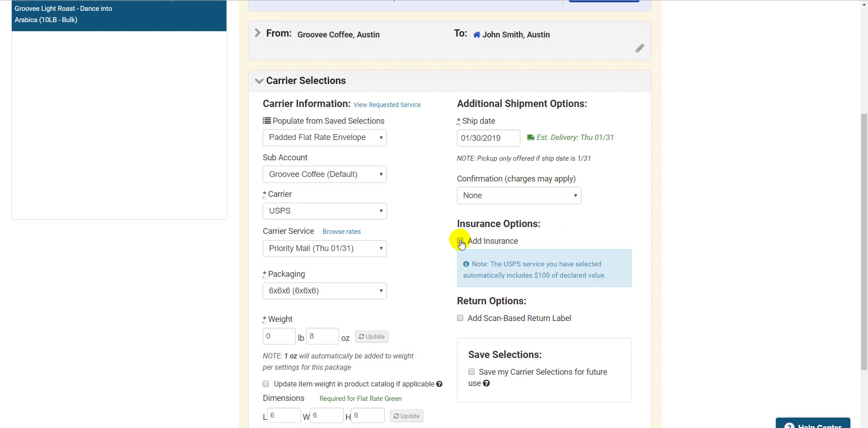
pyautogui.click(460, 241)
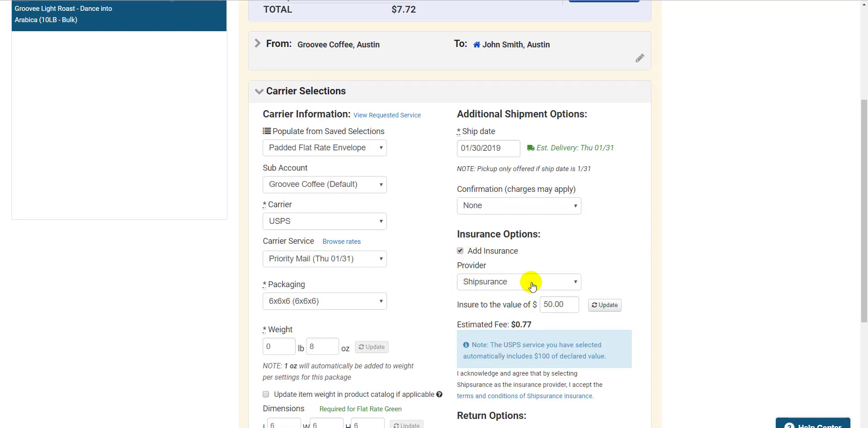
pyautogui.click(460, 252)
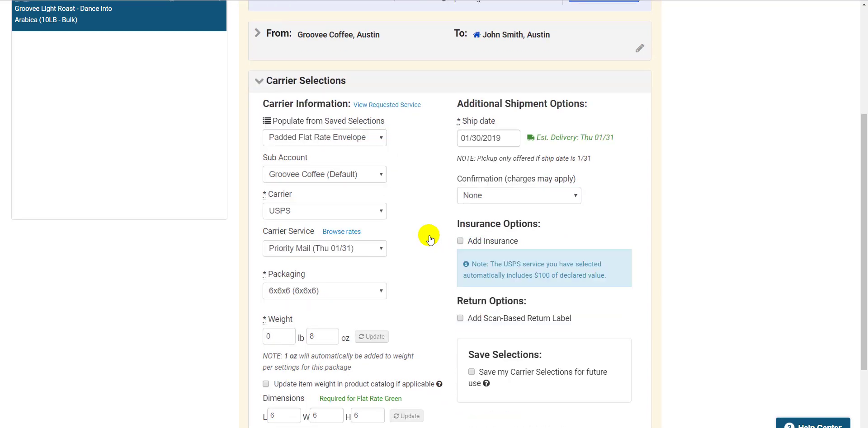
# Buy the $6.95 Priority Mail label for order 1023 with Print Later
pyautogui.scroll(-3, 435, 235)
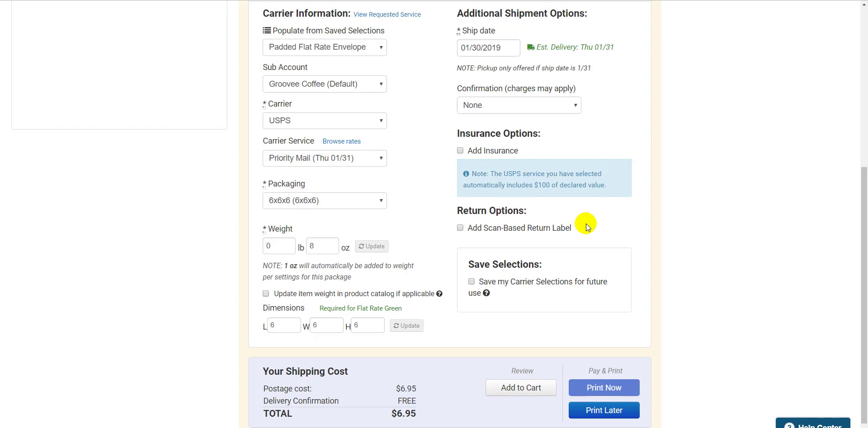
pyautogui.scroll(5, 586, 224)
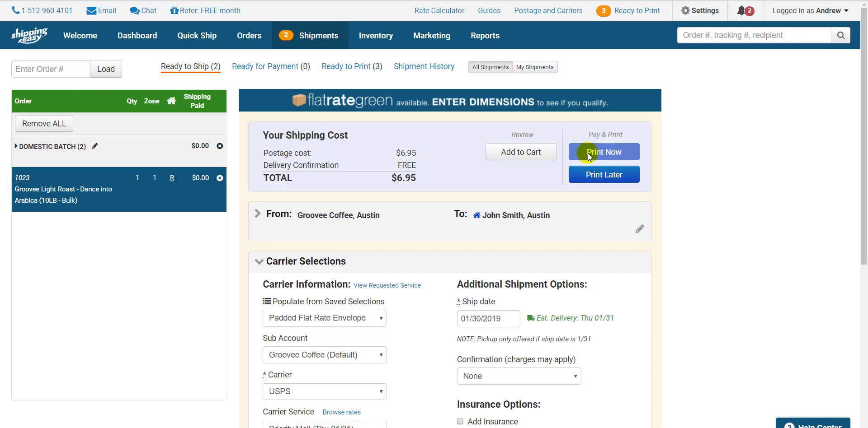
pyautogui.click(588, 179)
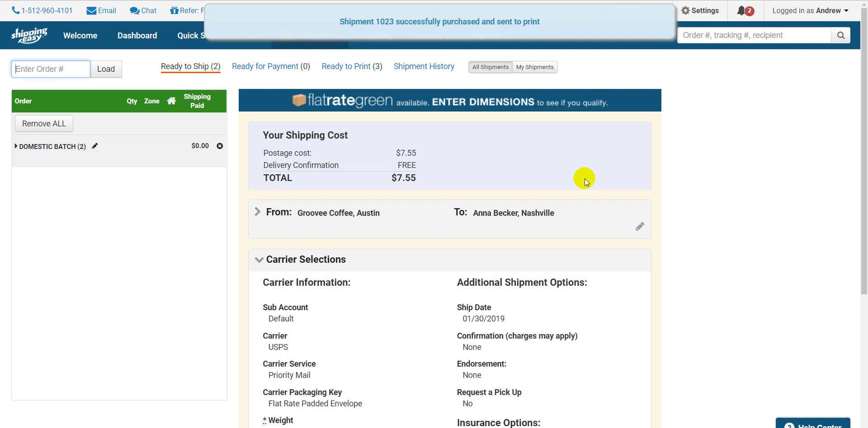
# Expand the Domestic Batch and review its first order's shipment details
pyautogui.click(113, 148)
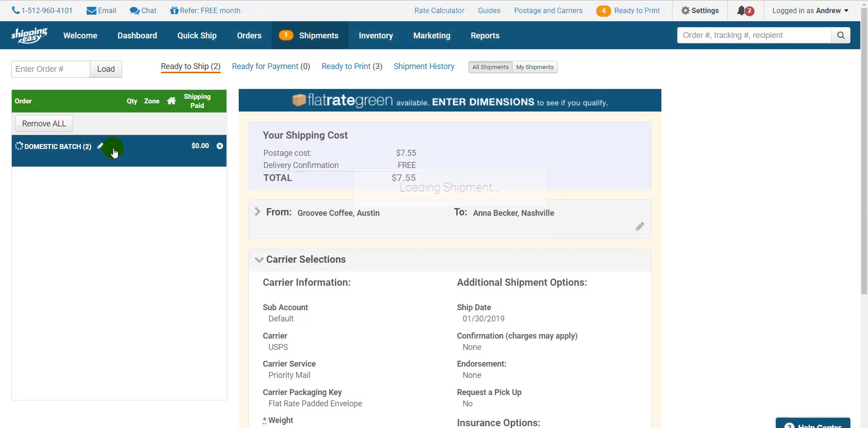
pyautogui.click(86, 180)
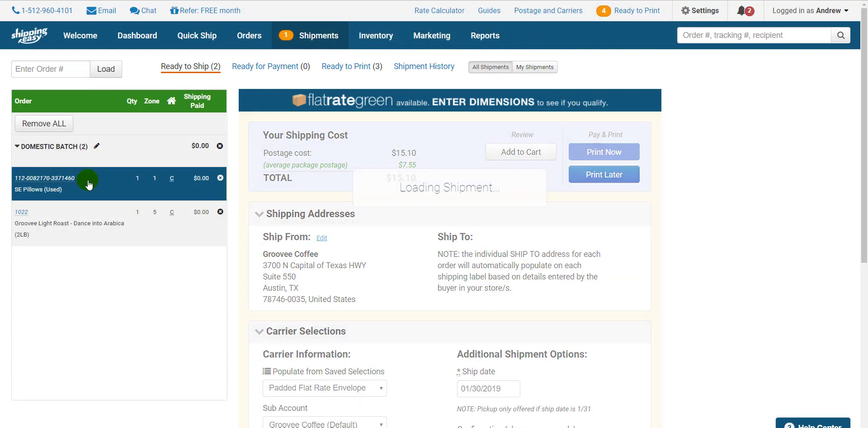
pyautogui.scroll(-3, 315, 280)
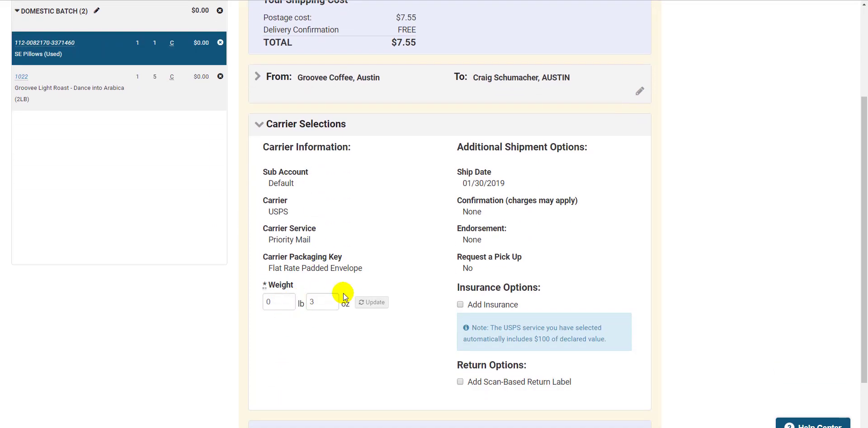
pyautogui.scroll(4, 337, 275)
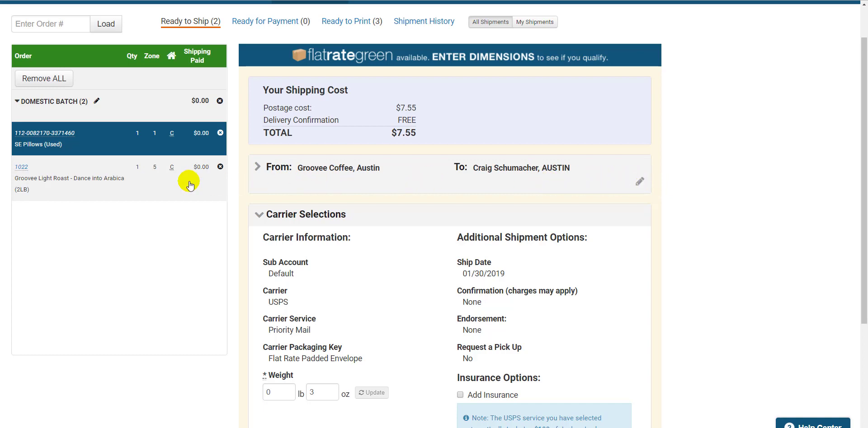
# Buy the two-order Domestic Batch labels for $15.10 with Print Later
pyautogui.click(135, 109)
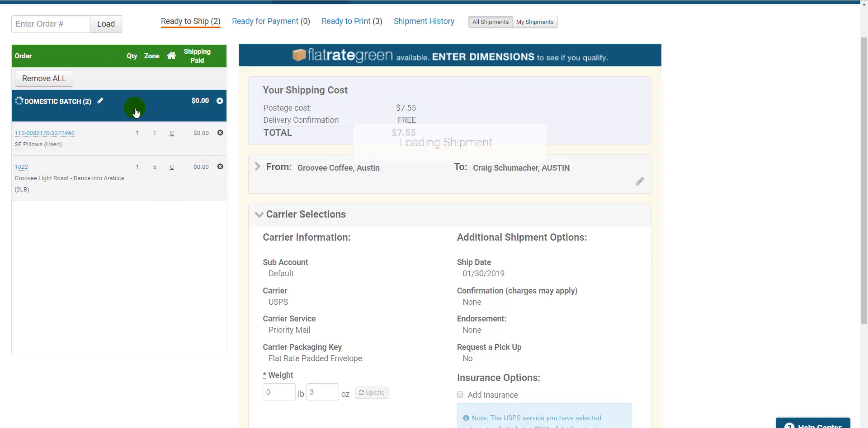
pyautogui.scroll(-3, 377, 278)
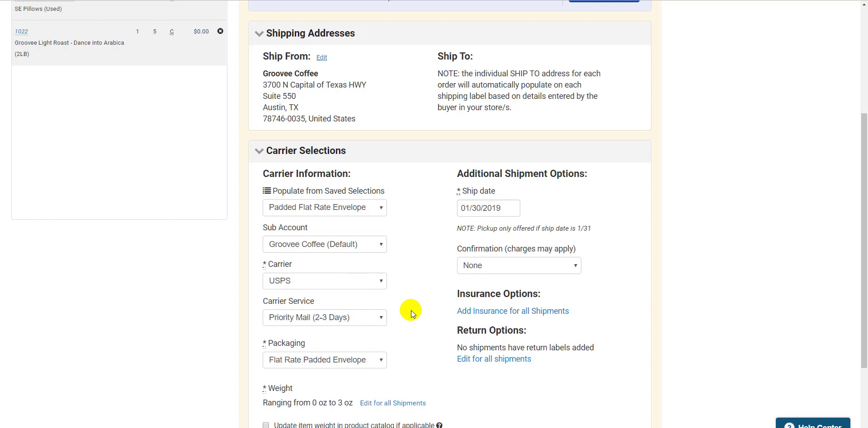
pyautogui.scroll(4, 411, 310)
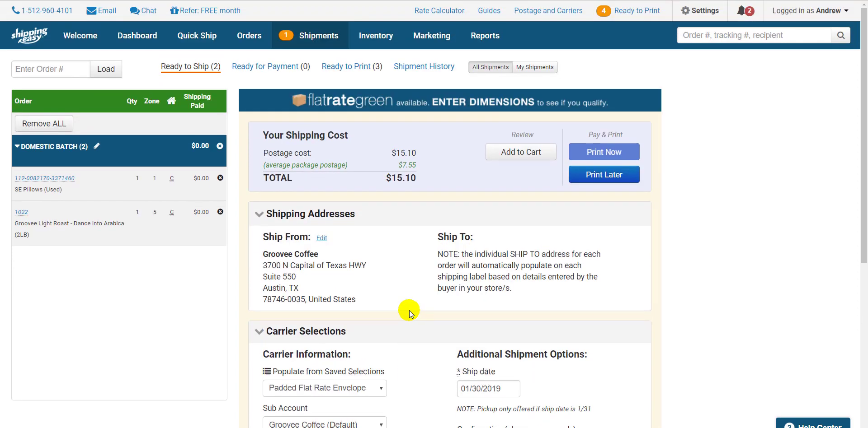
pyautogui.click(159, 210)
pyautogui.click(135, 155)
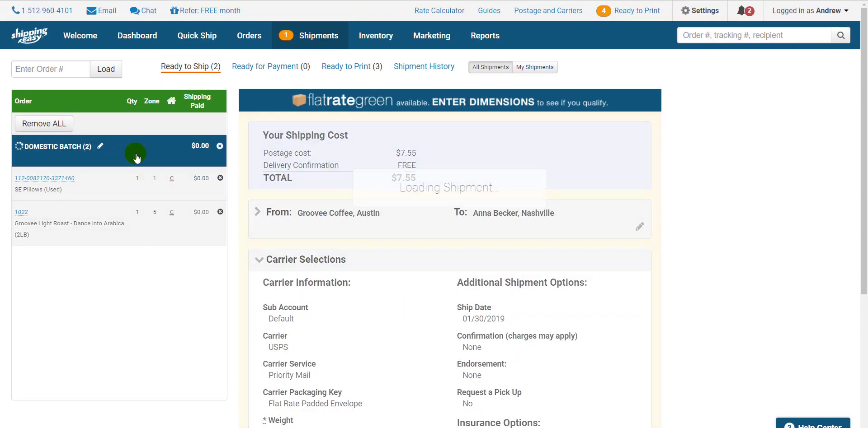
pyautogui.click(611, 175)
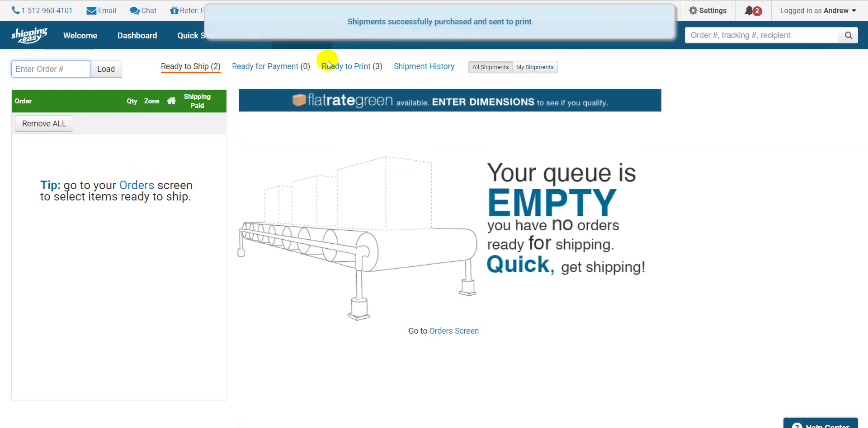
# On Ready to Print, print all labels together with their packing slips
pyautogui.moveTo(300, 41)
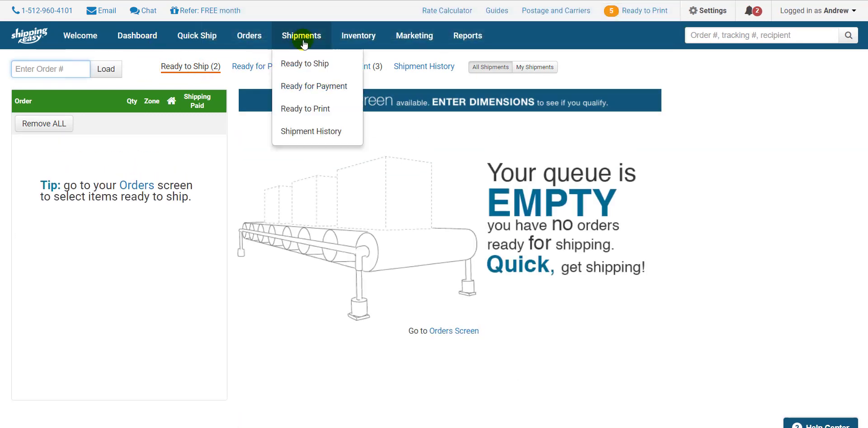
pyautogui.click(311, 109)
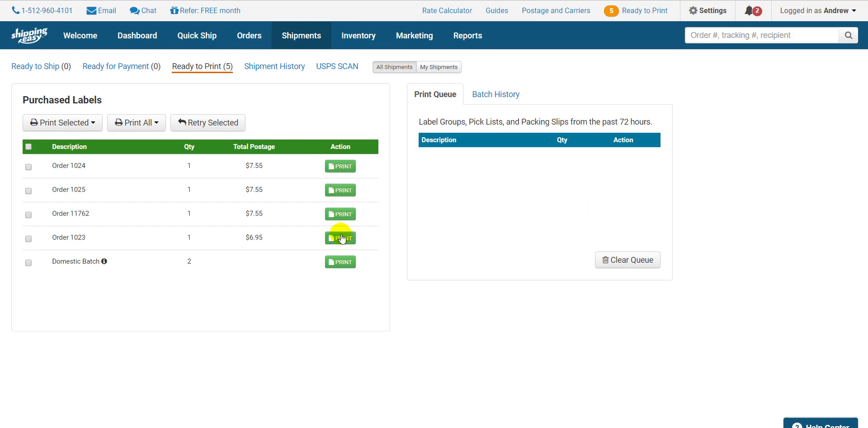
pyautogui.click(154, 130)
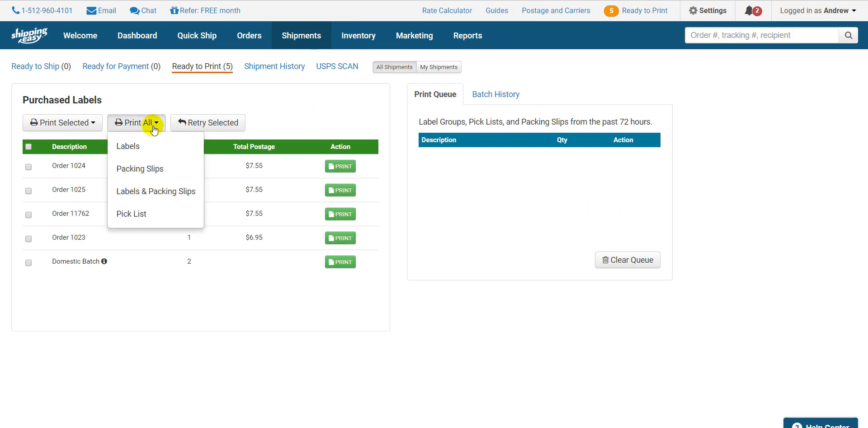
pyautogui.click(138, 194)
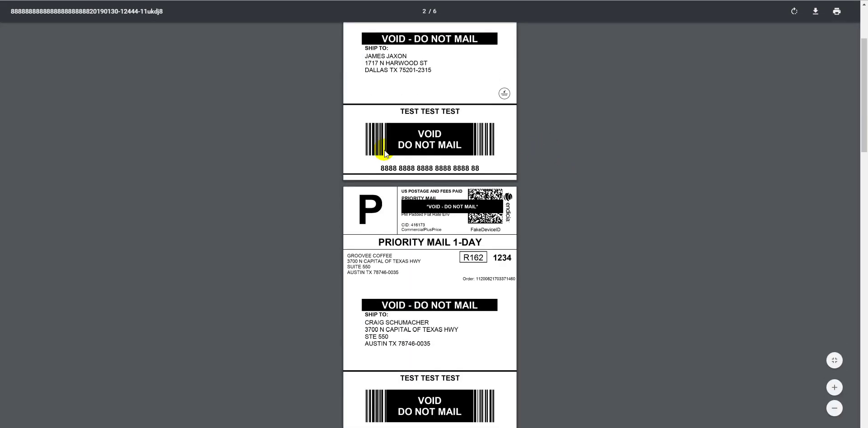
# Review the six-page test shipping label PDF and send it to print
pyautogui.scroll(2, 386, 154)
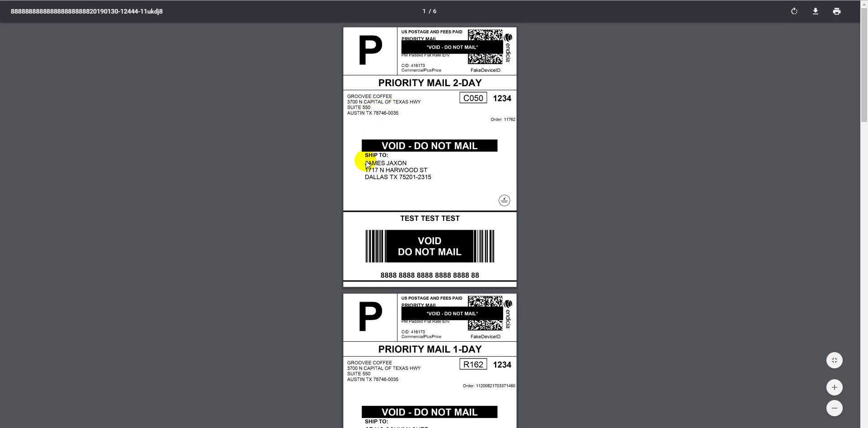
pyautogui.click(837, 12)
pyautogui.scroll(-10, 145, 98)
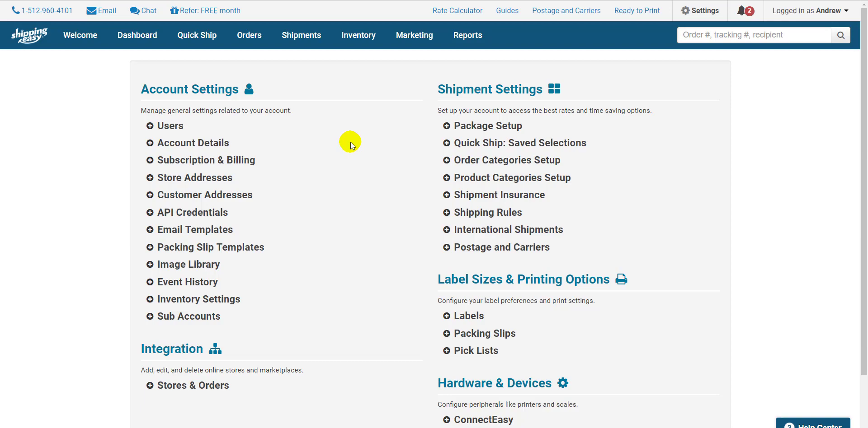
# Go to Guides to open the ShippingEasy Getting Started Guide
pyautogui.click(509, 13)
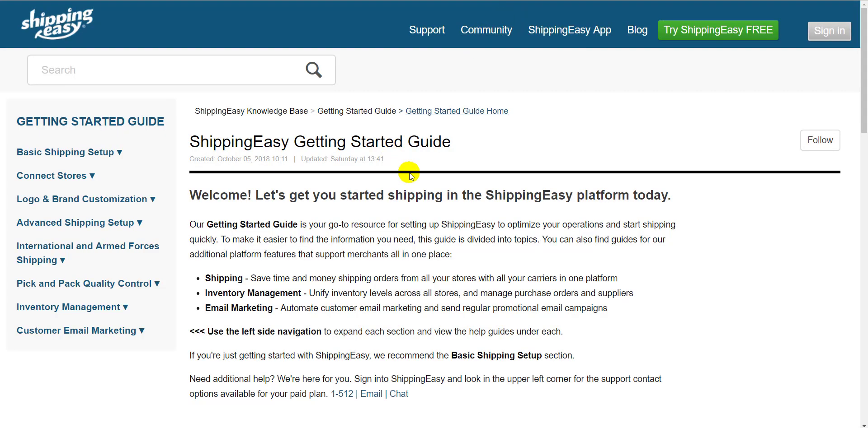